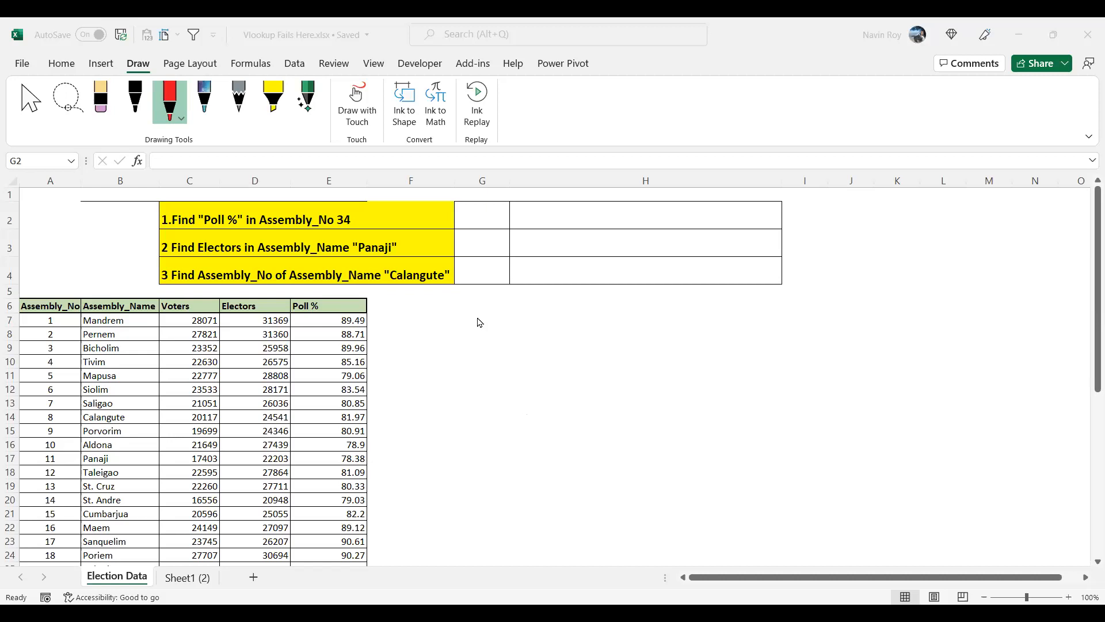
Step: Start a VLOOKUP formula in cell G2 with 34 as the lookup value
left_click(472, 219)
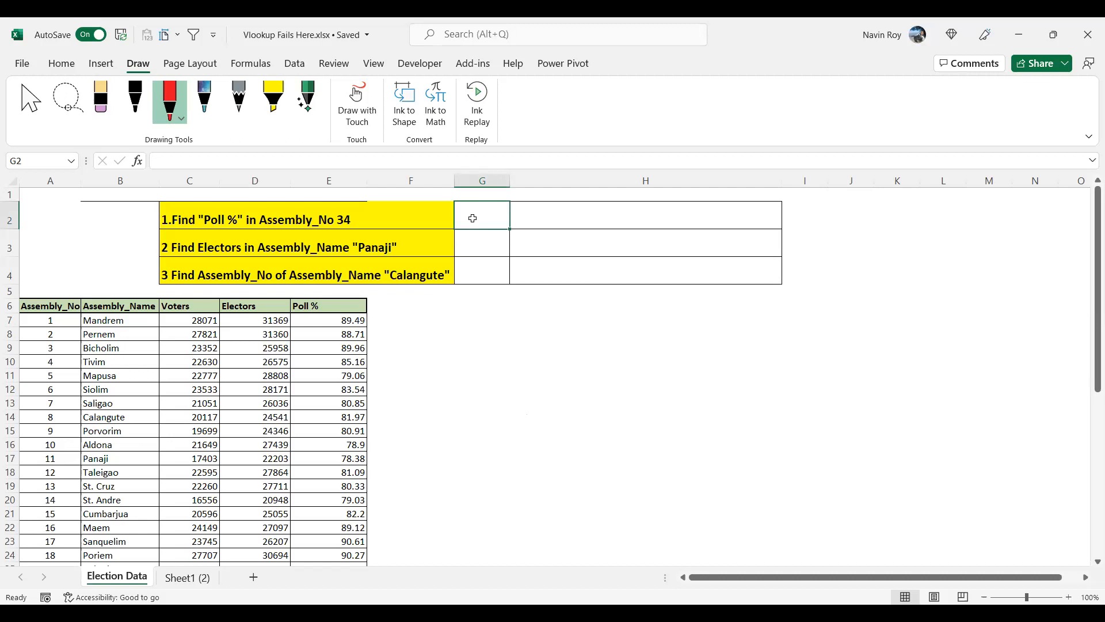
type("=")
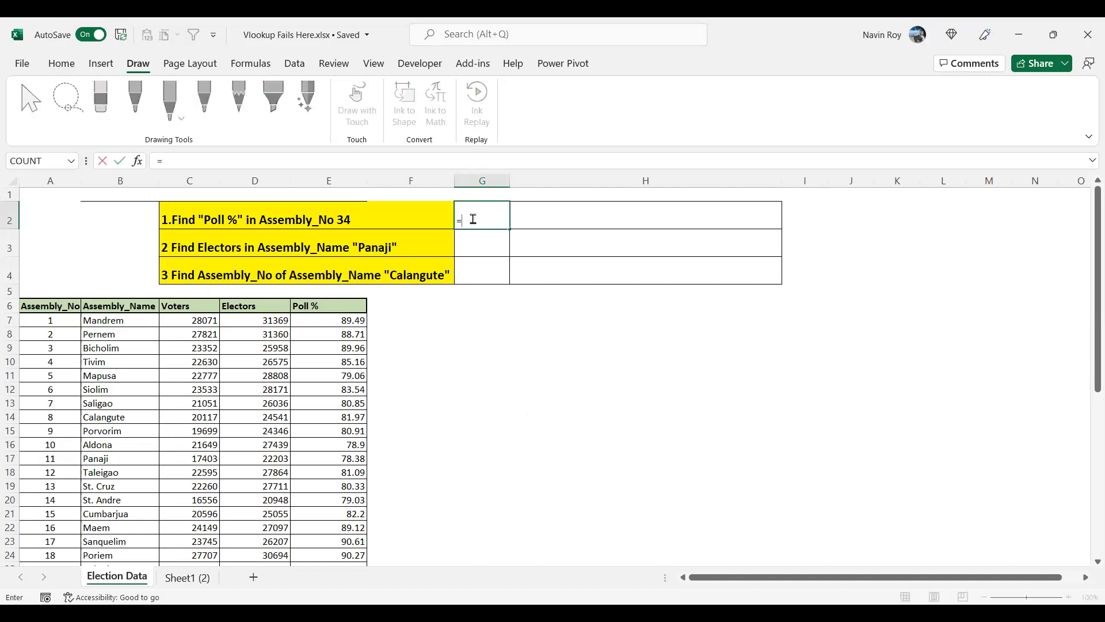
type("VLOOKUP(")
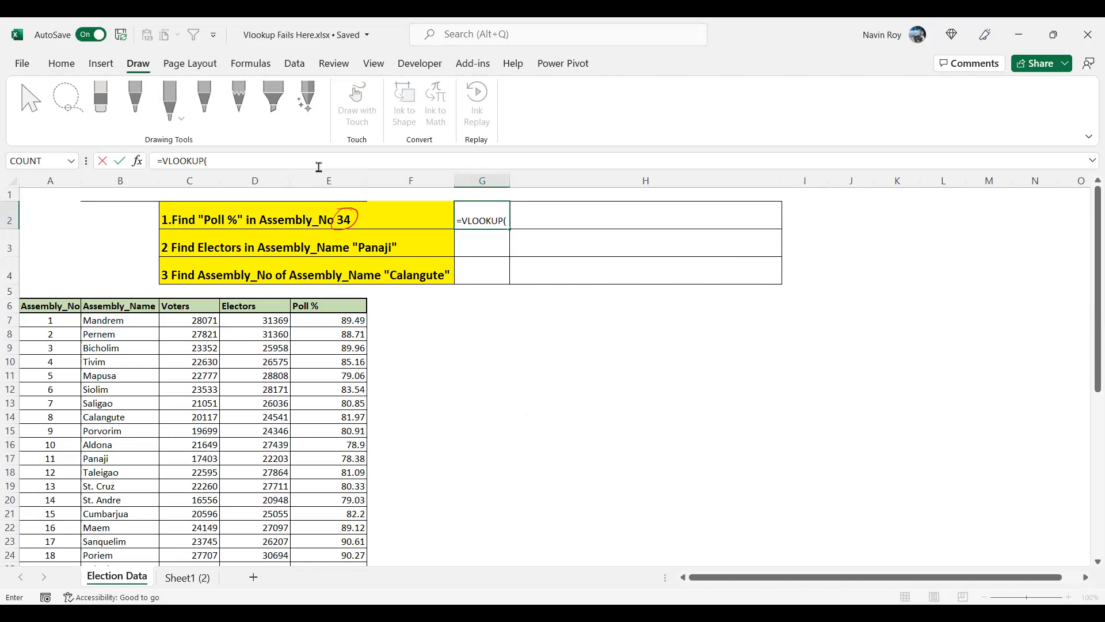
left_click(241, 164)
type("34,")
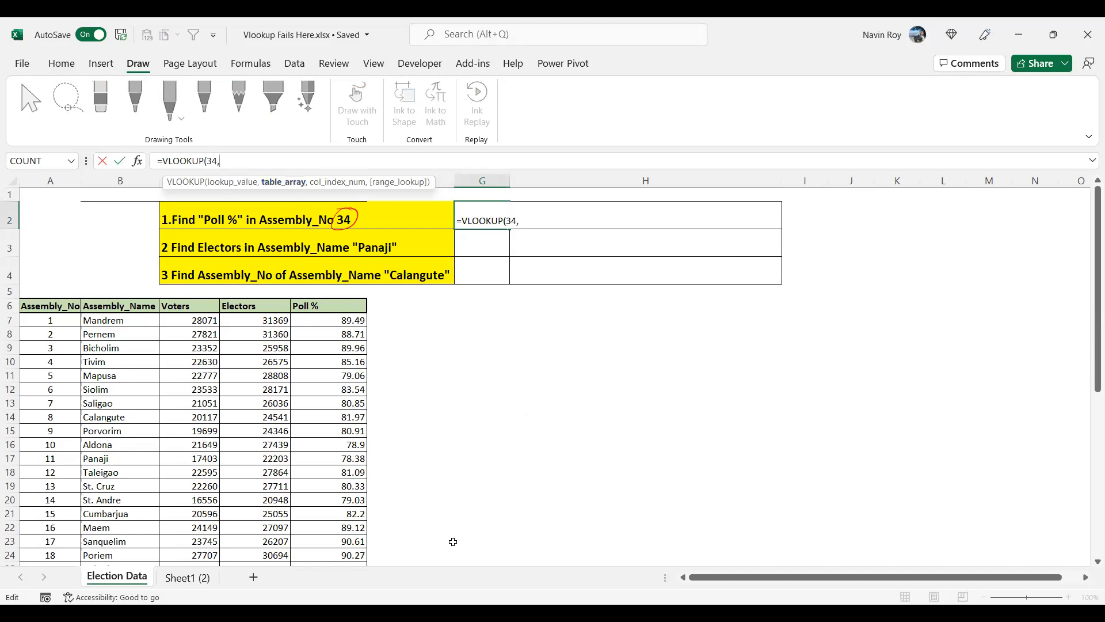
Step: Set the G2 formula's table array to the whole election table with headers, A6:E46
mouse_move(23, 401)
left_mouse_down()
mouse_move(21, 296)
mouse_move(380, 295)
mouse_move(383, 554)
left_mouse_up()
left_click_drag(24, 397, 31, 576)
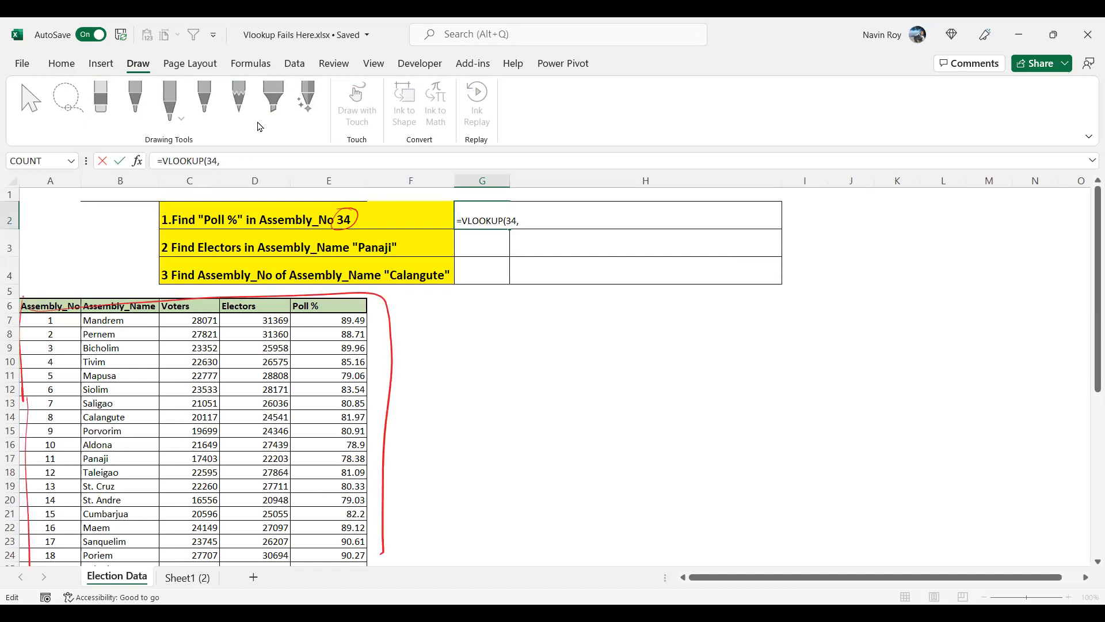
left_click(247, 161)
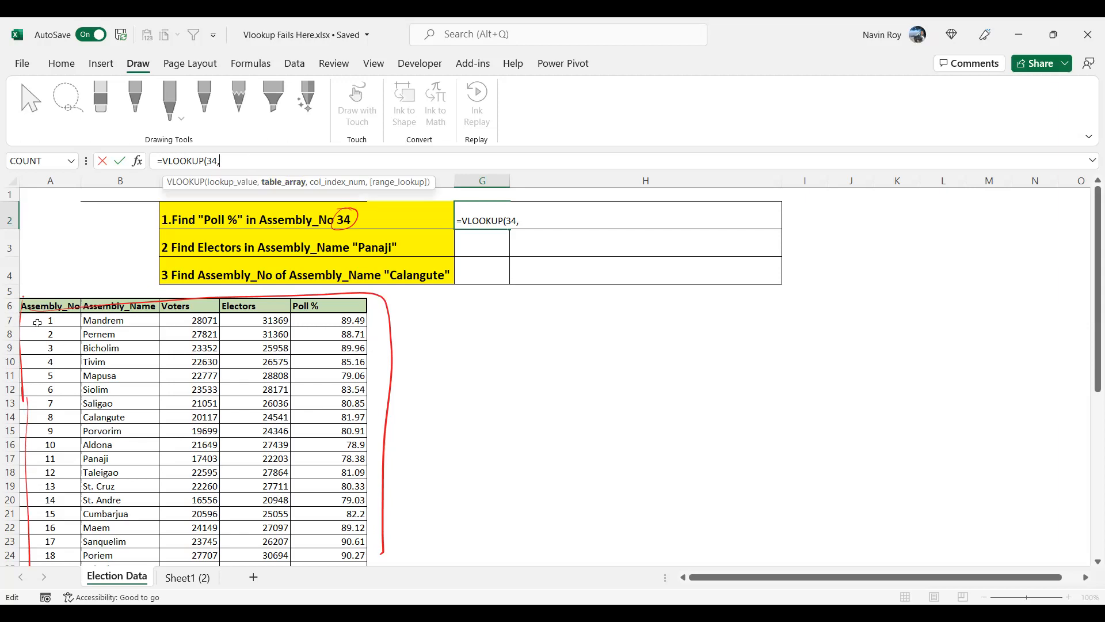
left_click(37, 323)
key("Up")
key("ctrl+shift+Right")
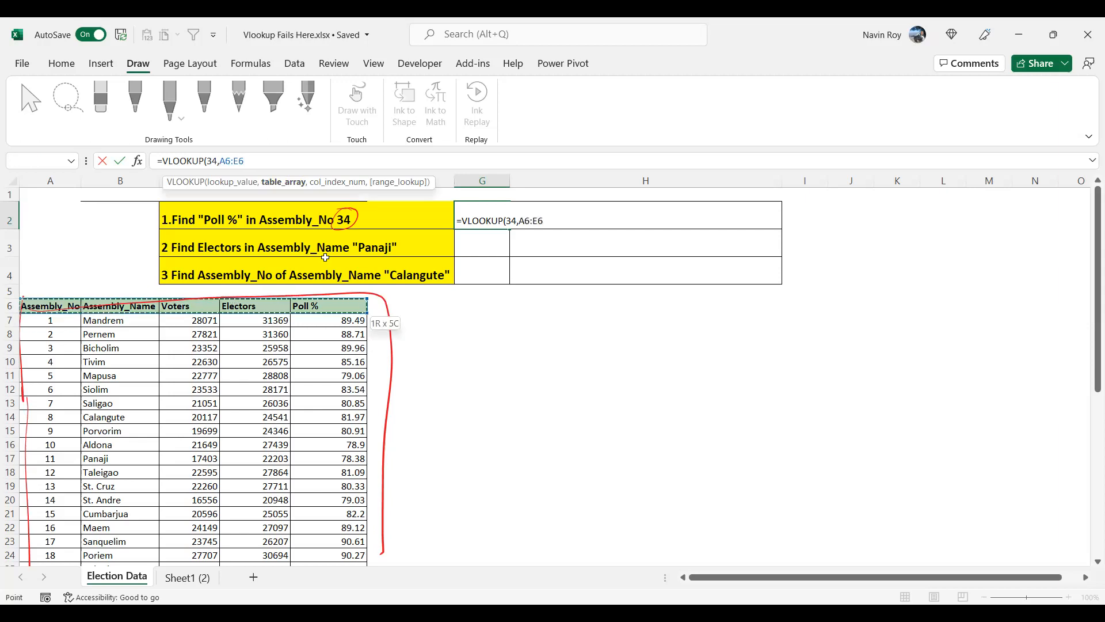
key("ctrl+shift+Down")
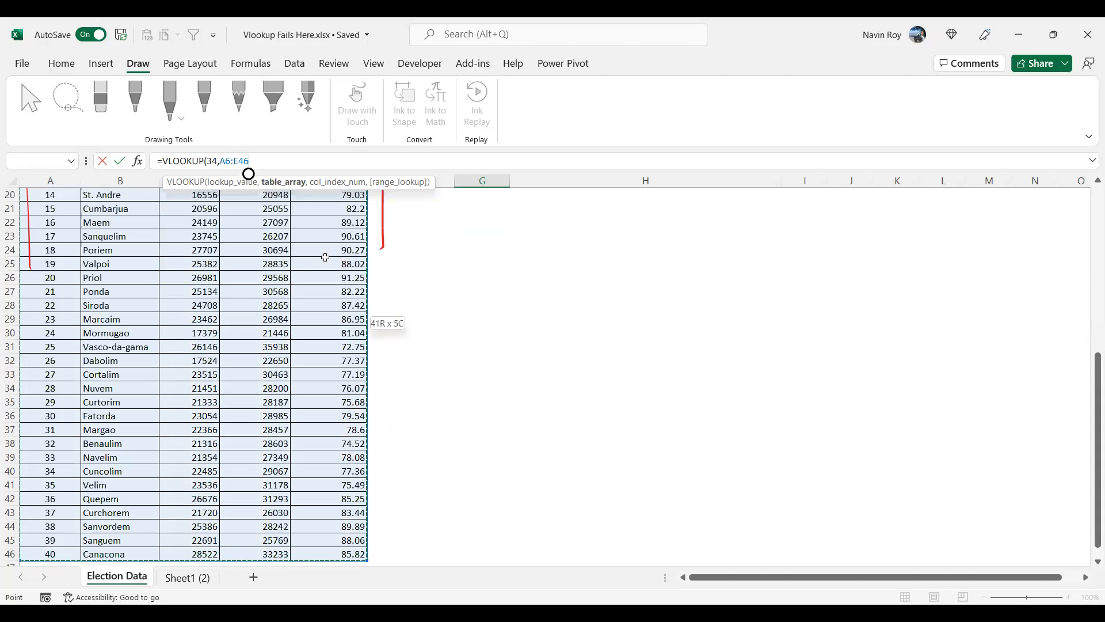
type(",")
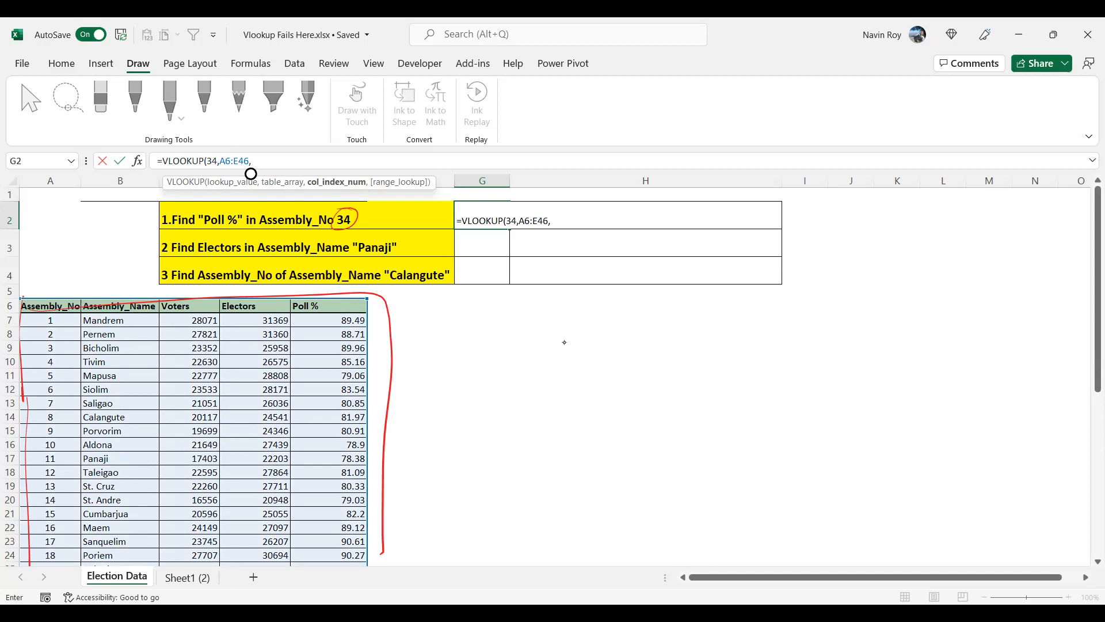
Step: Complete the G2 VLOOKUP with column index 5 for Poll % and FALSE for an exact match
left_click_drag(54, 274, 57, 297)
left_click_drag(101, 279, 119, 294)
mouse_move(177, 274)
left_mouse_down()
mouse_move(199, 304)
mouse_move(182, 314)
left_mouse_up()
mouse_move(238, 282)
left_mouse_down()
mouse_move(268, 298)
mouse_move(268, 314)
left_mouse_up()
mouse_move(340, 300)
left_mouse_down()
mouse_move(349, 320)
mouse_move(378, 273)
left_mouse_up()
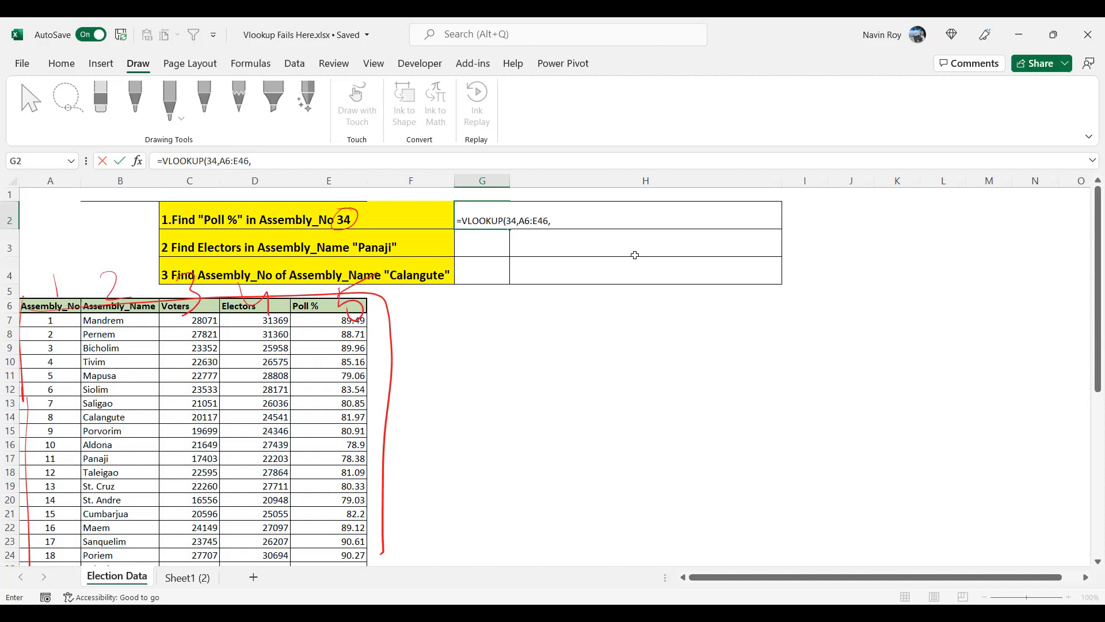
left_click(558, 220)
left_click(557, 220)
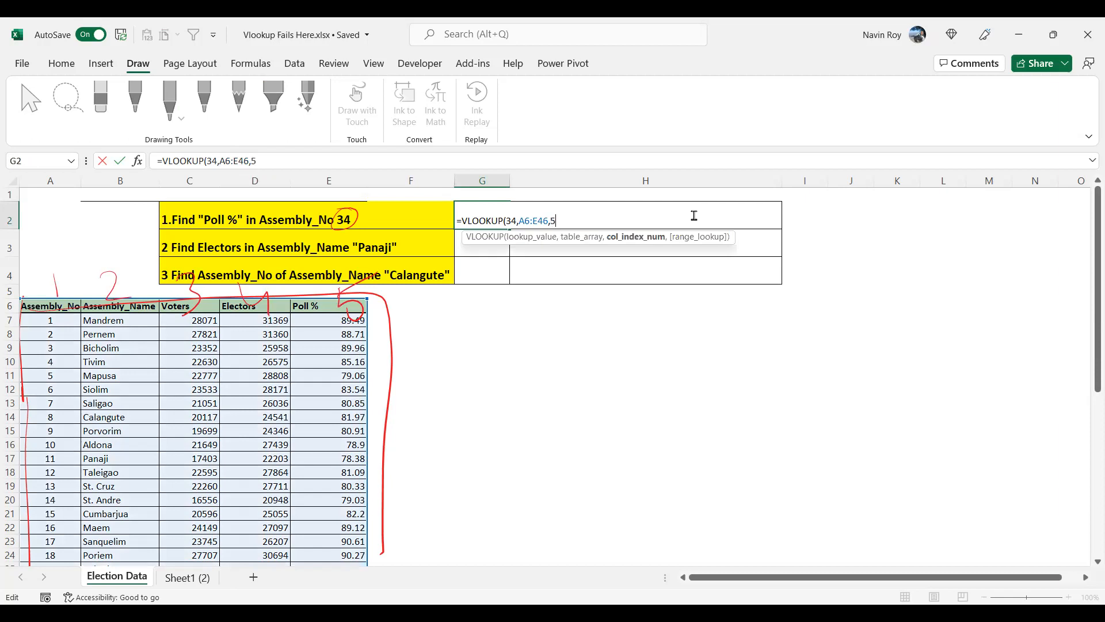
type(",false")
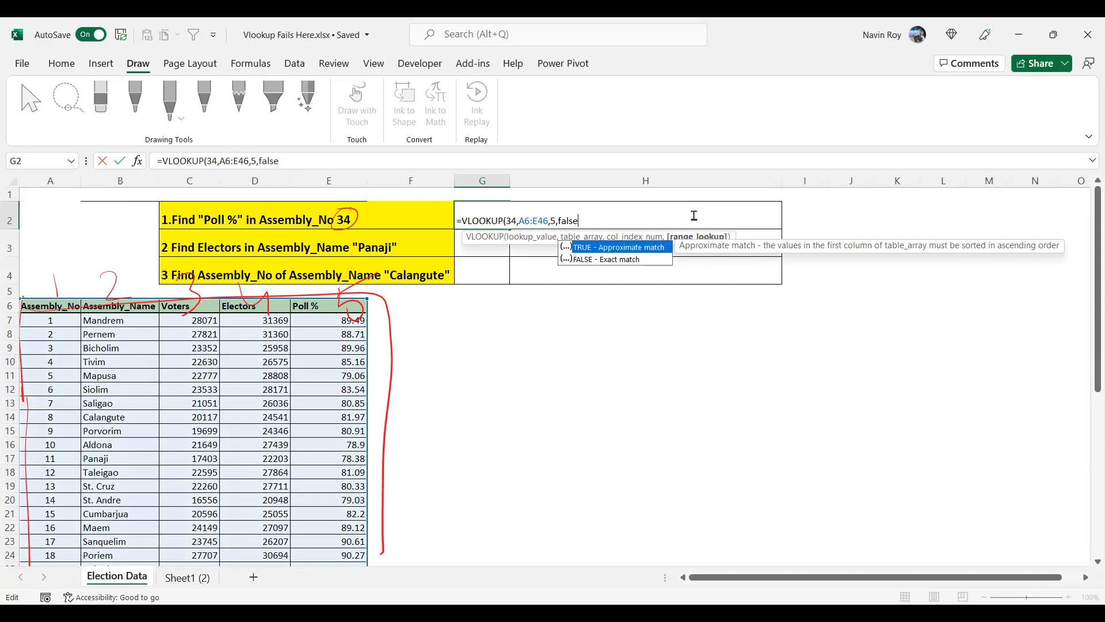
type(")")
key("Return")
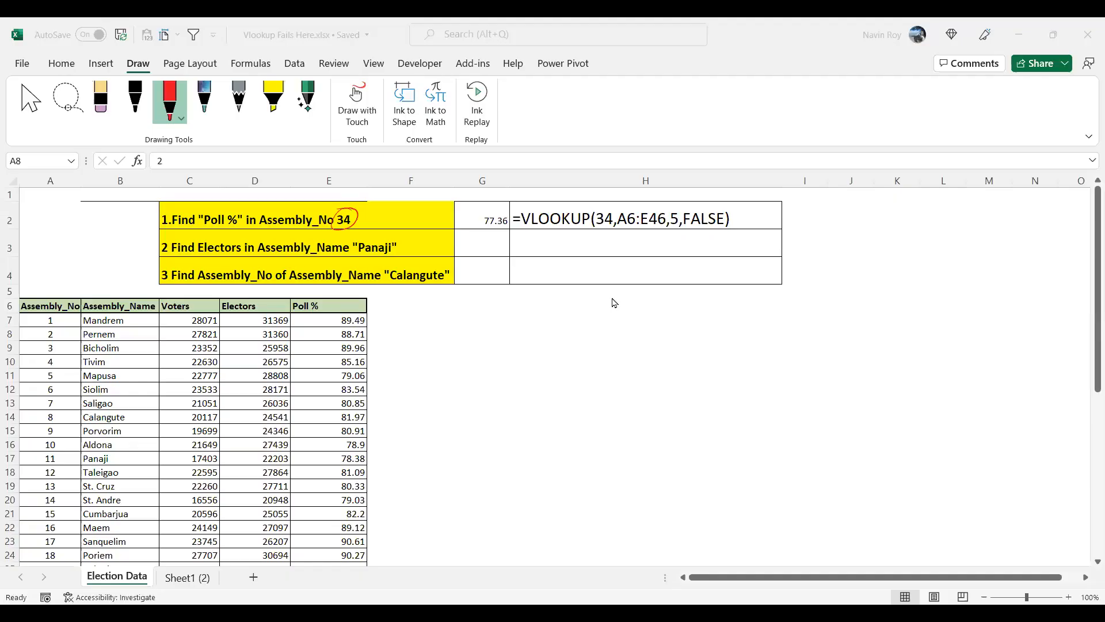
left_click_drag(126, 275, 134, 430)
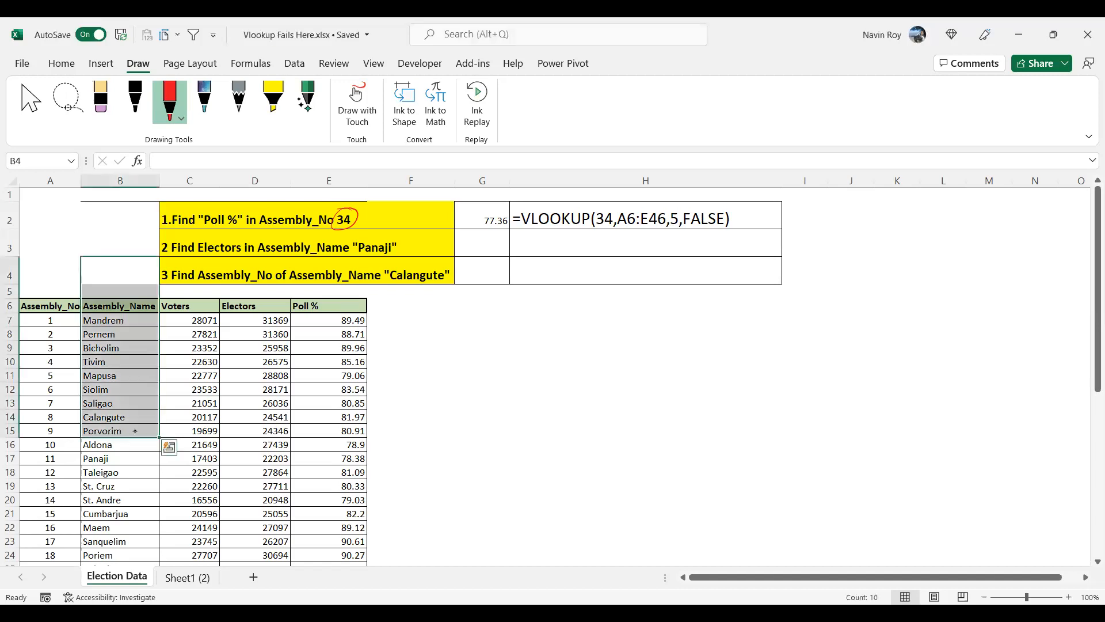
left_click(123, 372)
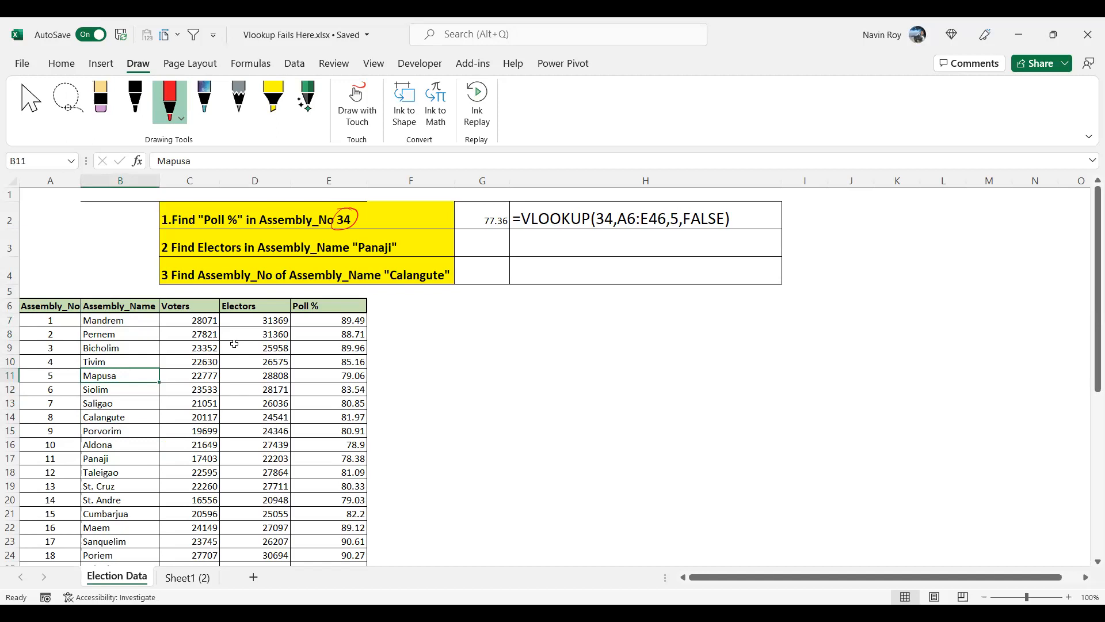
left_click(335, 308)
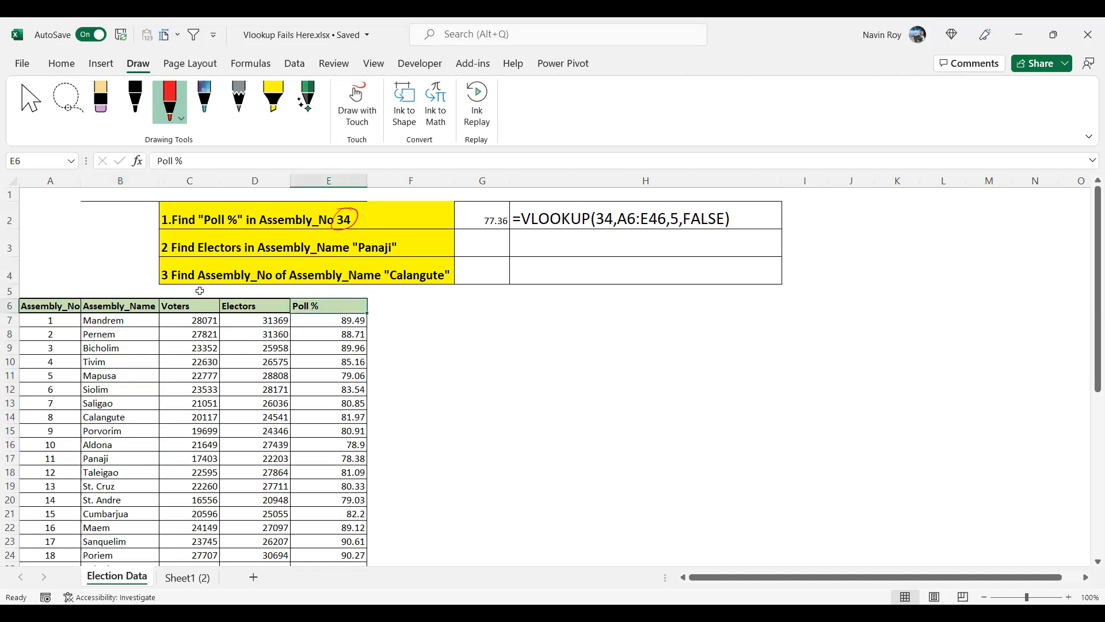
left_click(333, 319)
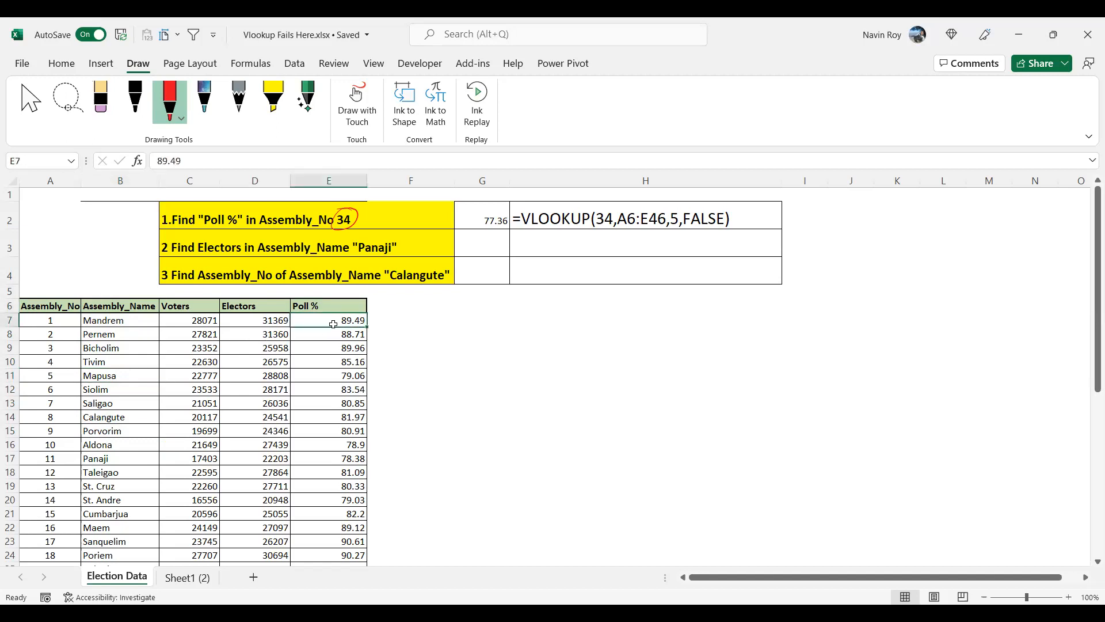
left_click_drag(258, 321, 266, 597)
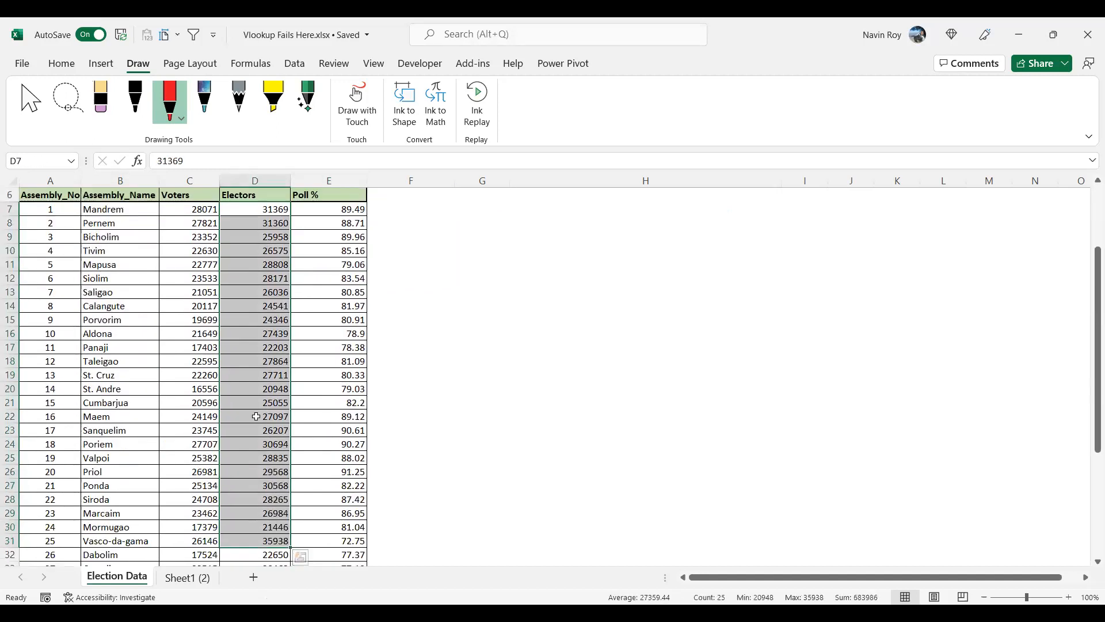
Step: Start a VLOOKUP formula in cell G3 with "Panaji" as the lookup value
scroll(256, 415, "up", 2)
left_click(480, 244)
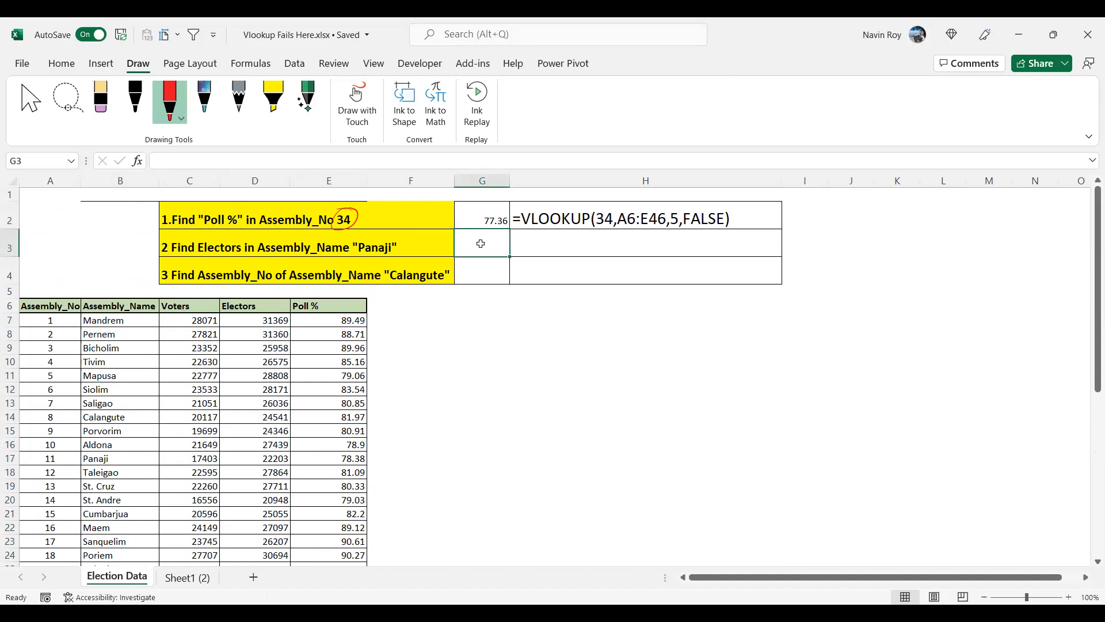
type("=")
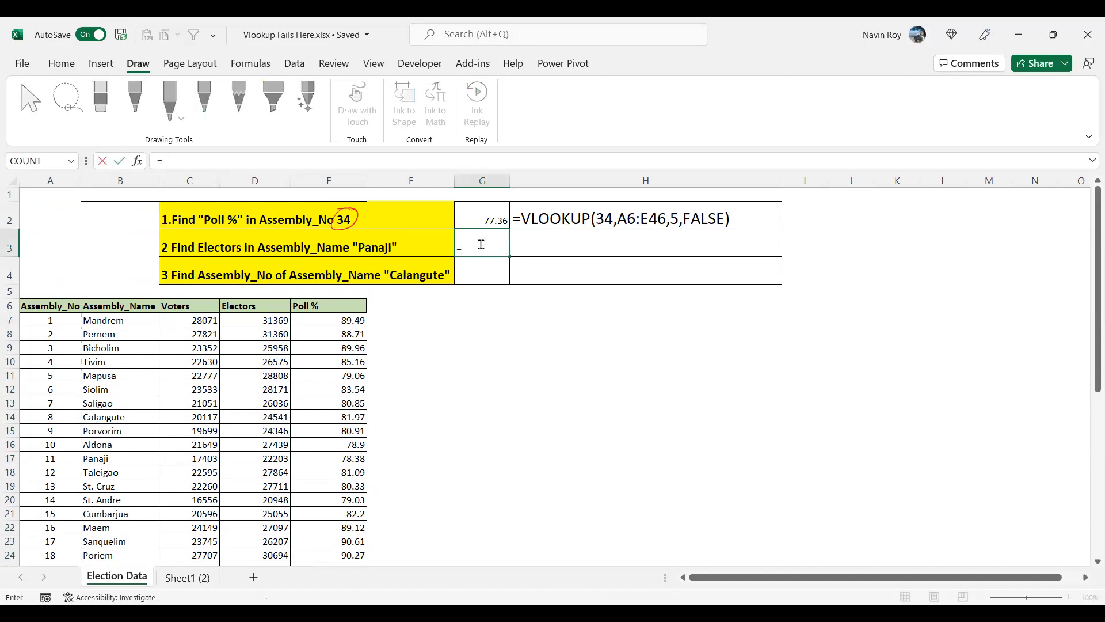
type("VLOOKUP(\"")
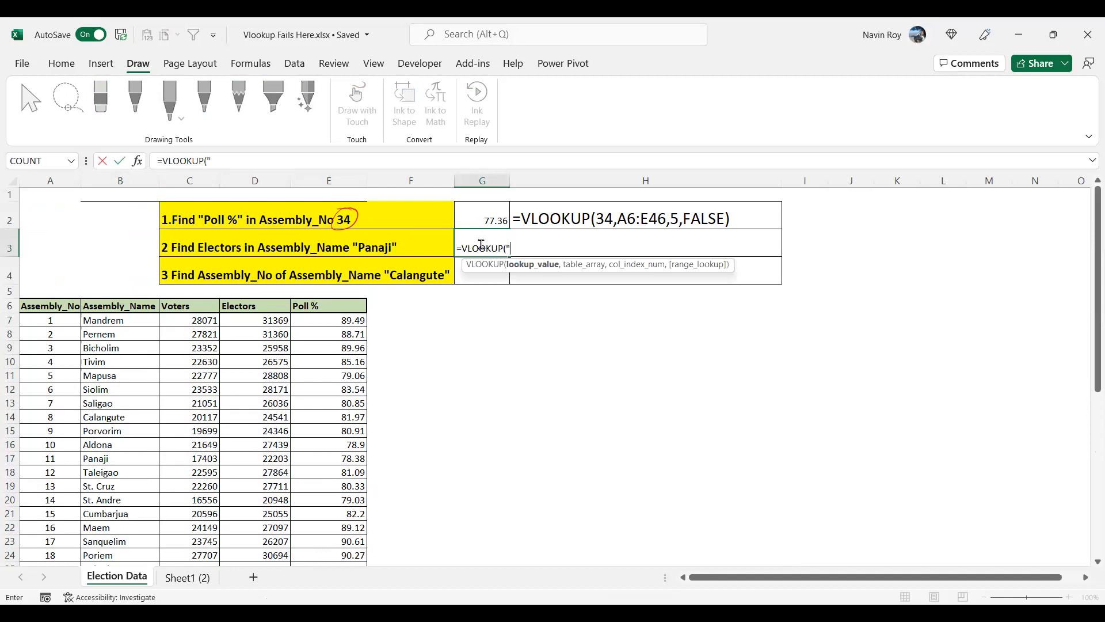
type("Panaji\",")
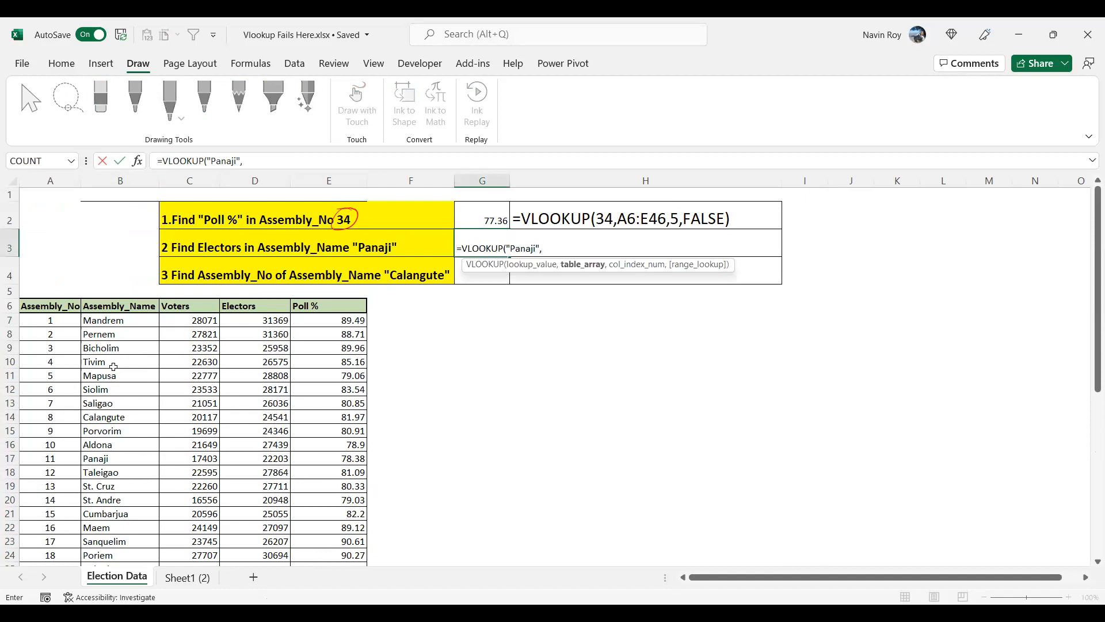
Step: Set the G3 formula's table array to B6:E46, starting at the Assembly_Name column
left_click(42, 310)
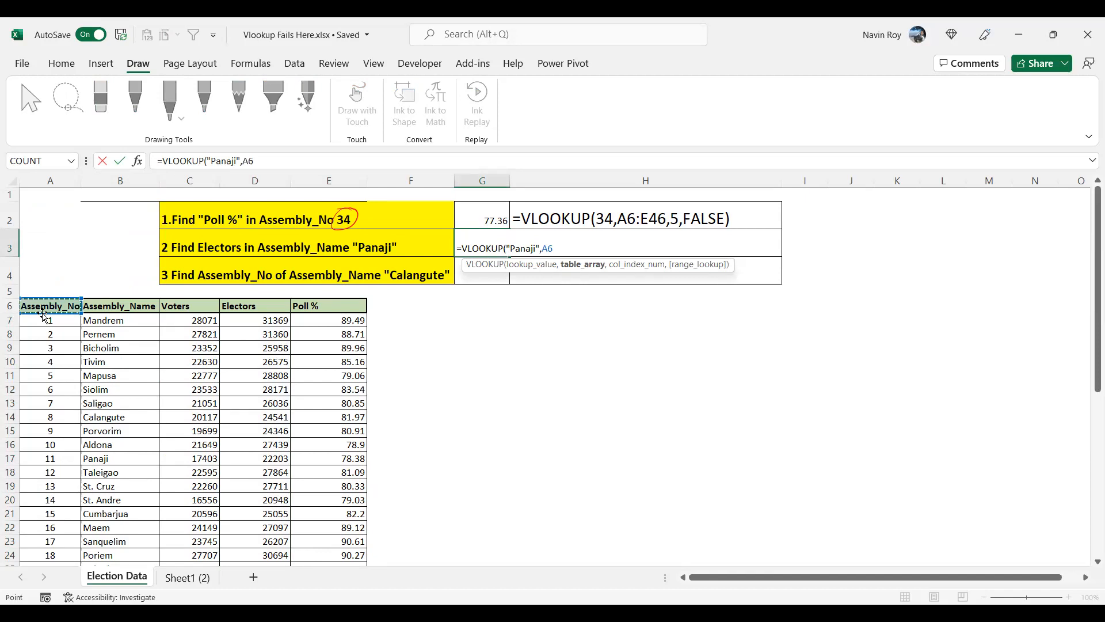
left_click(115, 305)
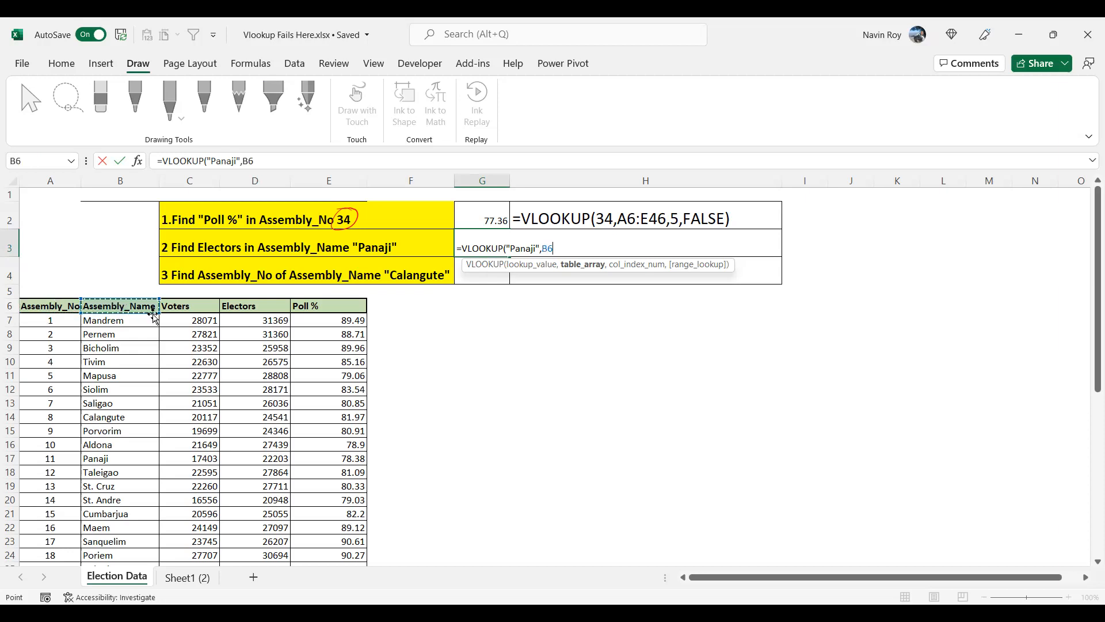
key("ctrl+shift+Down")
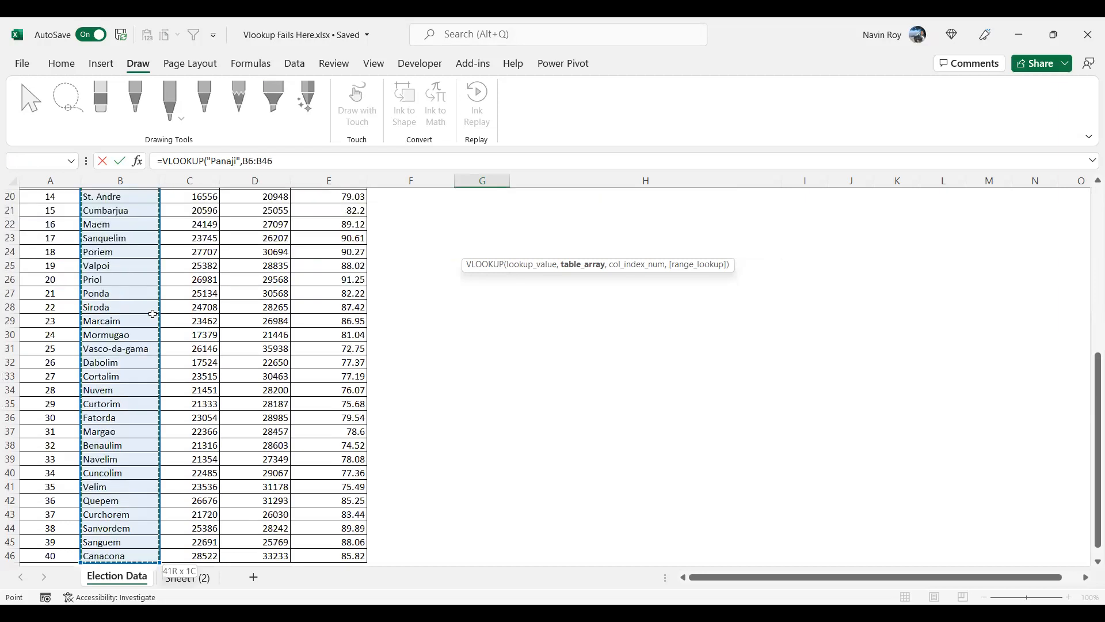
key("ctrl+shift+Right")
scroll(323, 311, "up", 6)
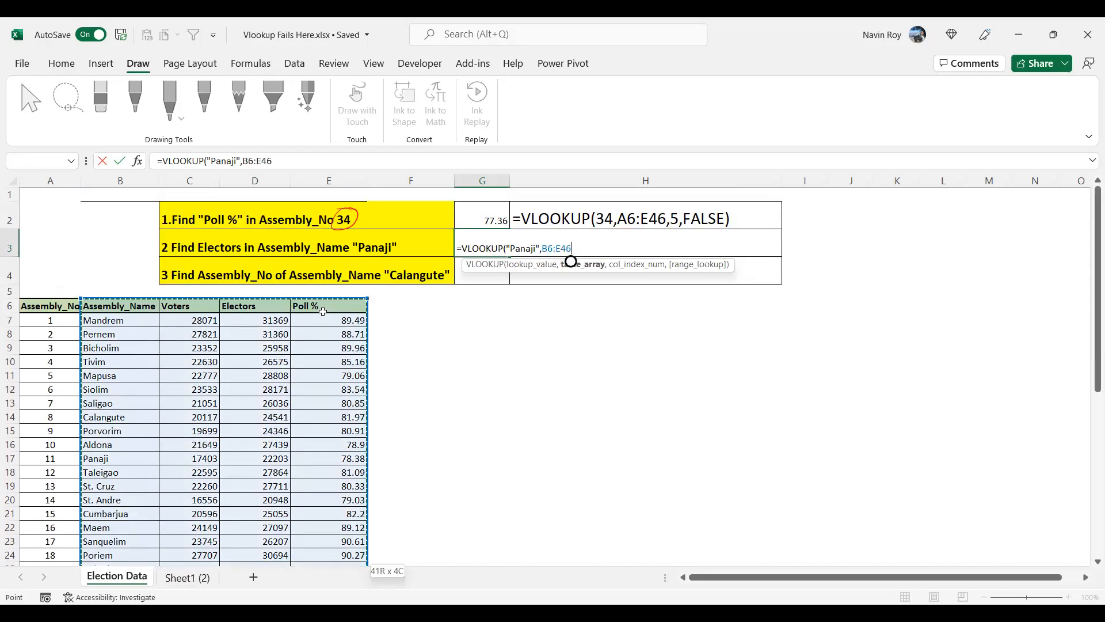
type(",")
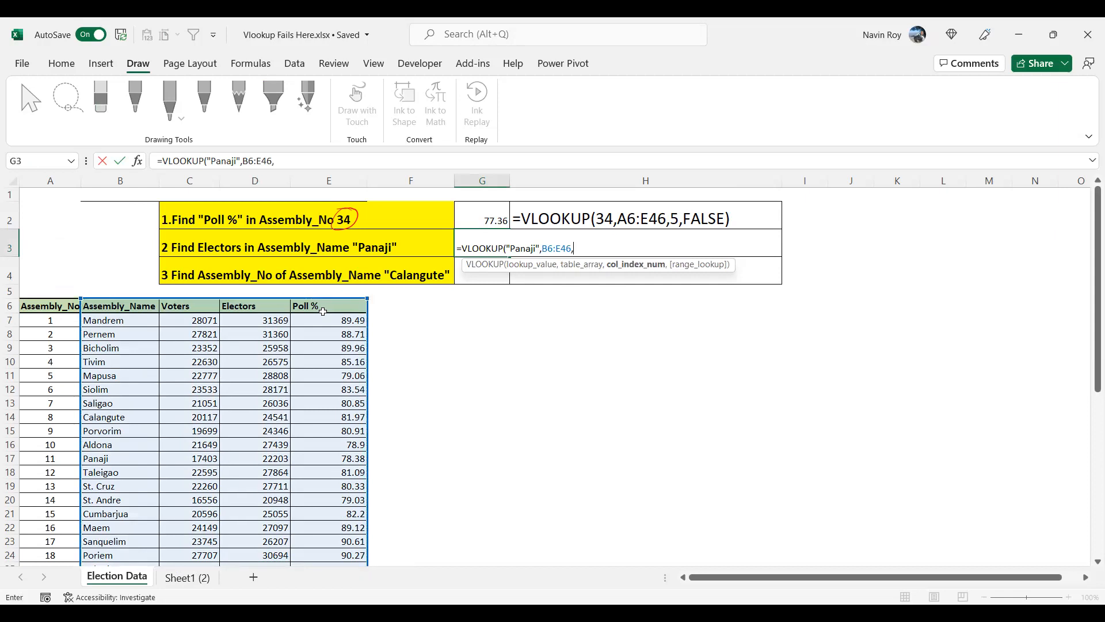
Step: Complete the G3 VLOOKUP with column index 3 for Electors and FALSE for an exact match
left_click_drag(113, 276, 115, 296)
left_click_drag(182, 283, 195, 295)
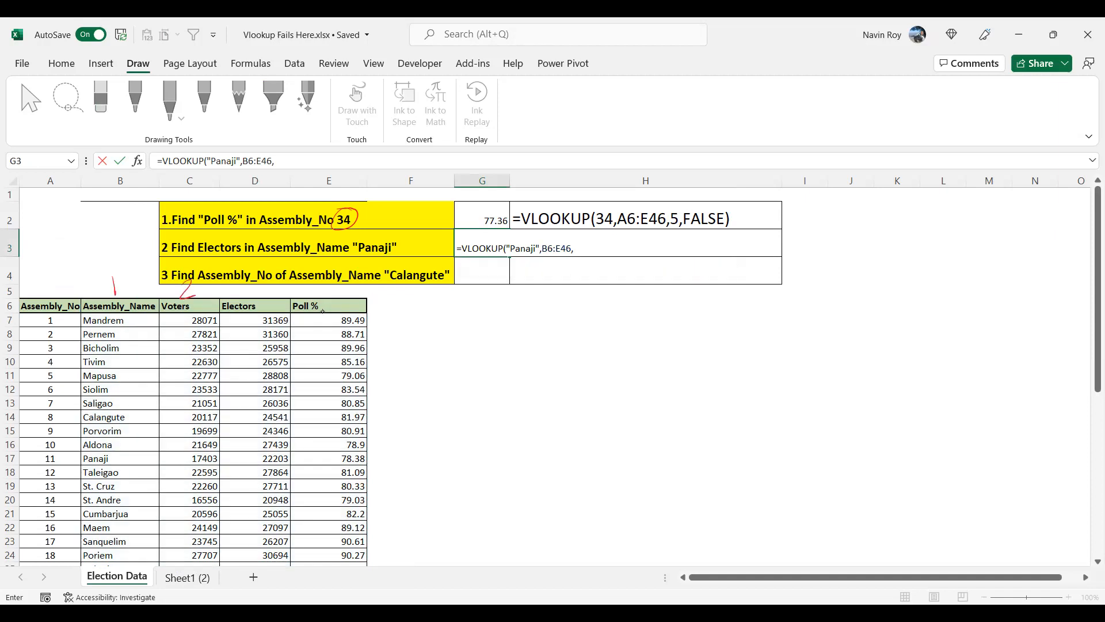
left_click_drag(245, 287, 242, 307)
mouse_move(324, 277)
left_mouse_down()
mouse_move(340, 282)
mouse_move(334, 308)
left_mouse_up()
left_click(350, 154)
type("3")
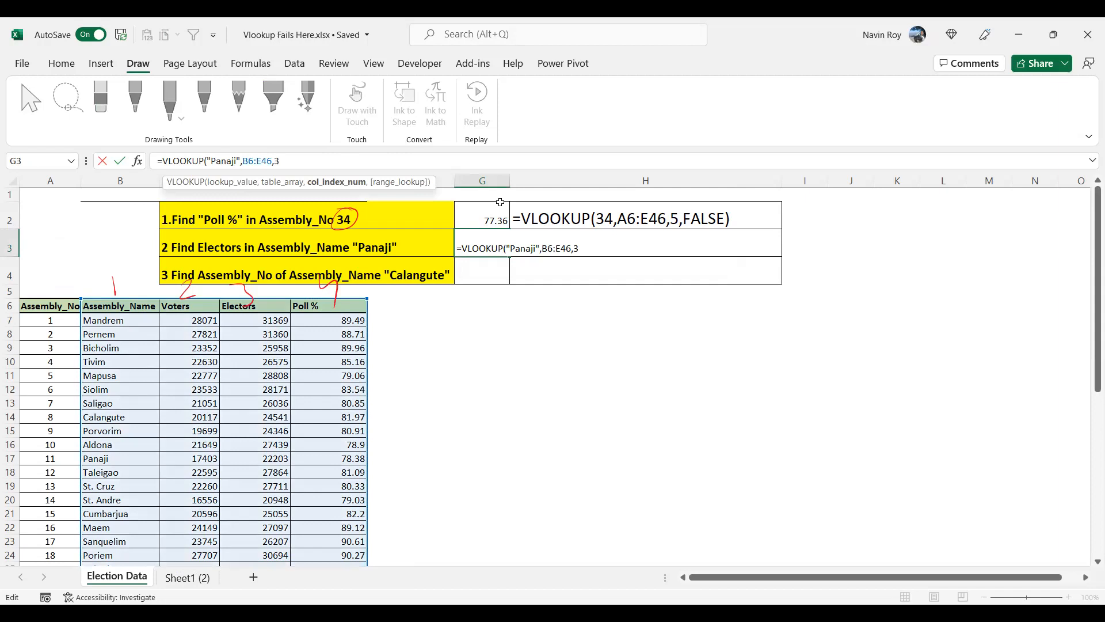
type(",false")
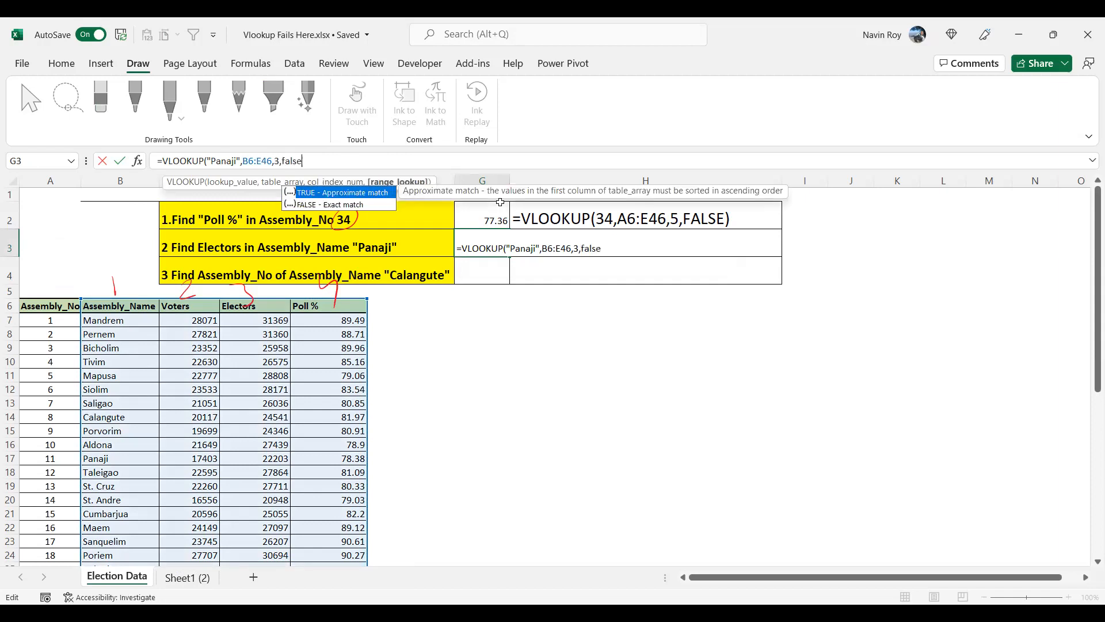
key("Return")
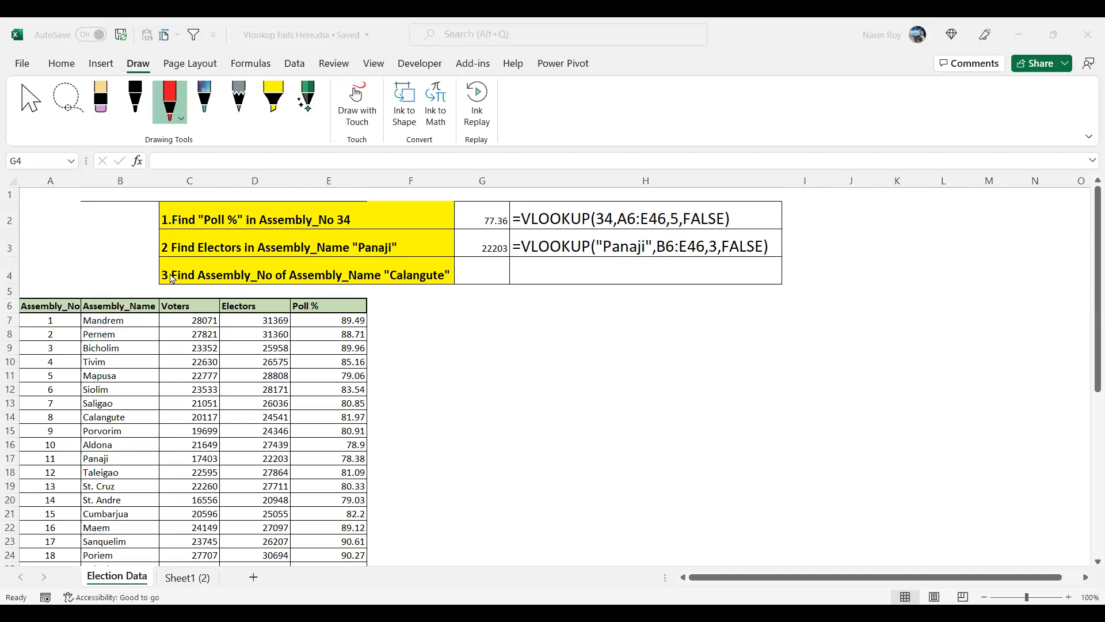
left_click_drag(151, 278, 172, 279)
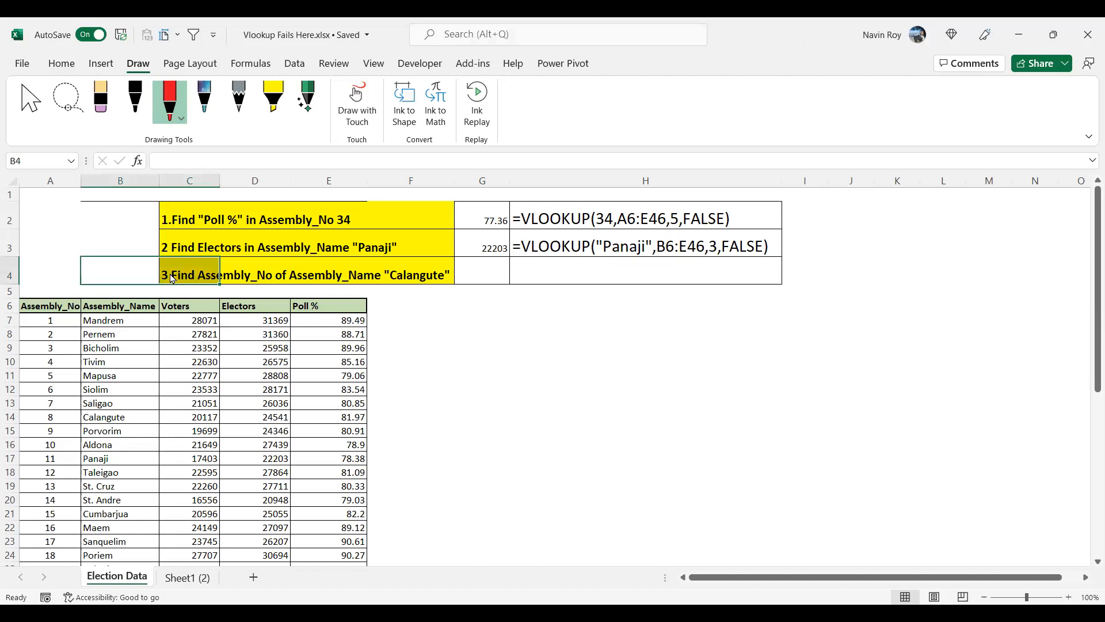
mouse_move(39, 262)
left_mouse_down()
mouse_move(45, 296)
mouse_move(59, 274)
left_mouse_up()
left_click_drag(26, 442, 25, 481)
left_click(173, 279)
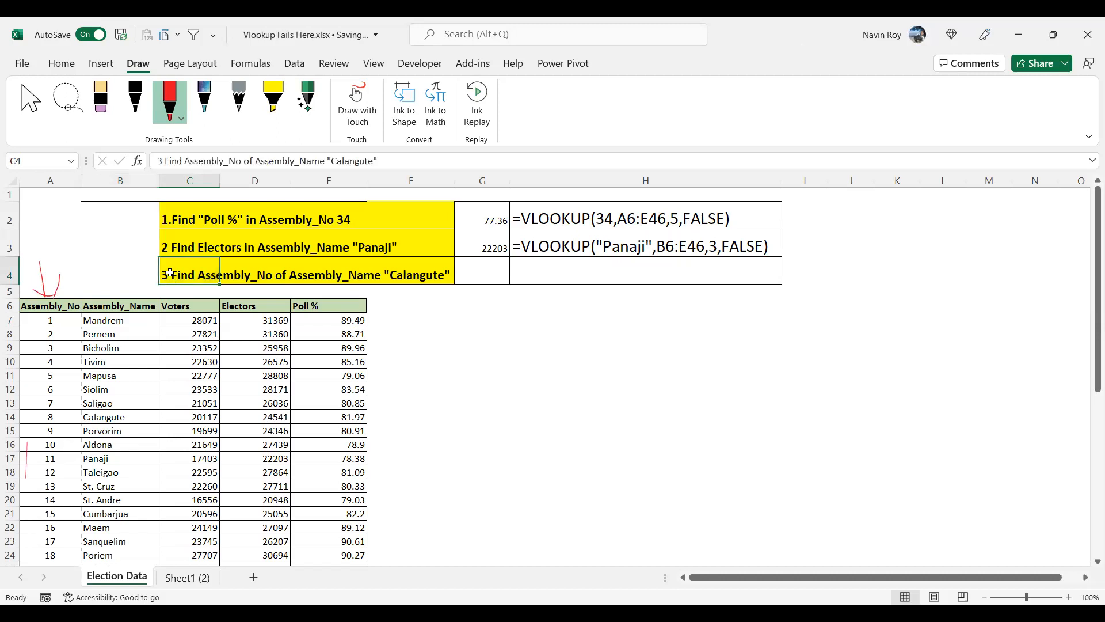
left_click_drag(124, 278, 127, 308)
left_click_drag(40, 280, 60, 281)
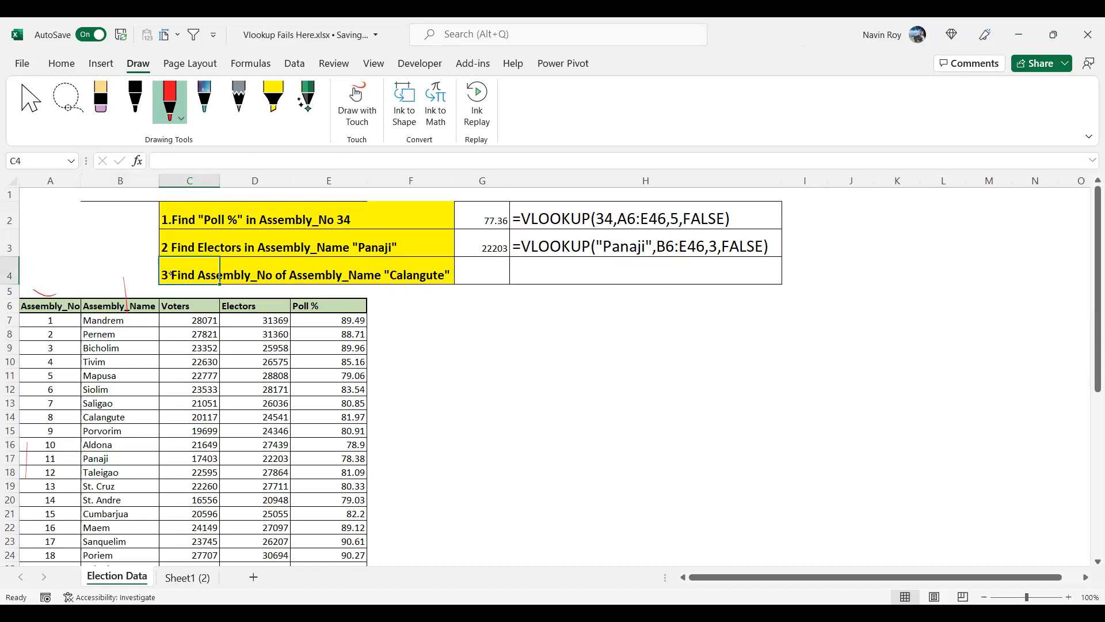
mouse_move(417, 341)
left_mouse_down()
mouse_move(628, 335)
mouse_move(604, 351)
left_mouse_up()
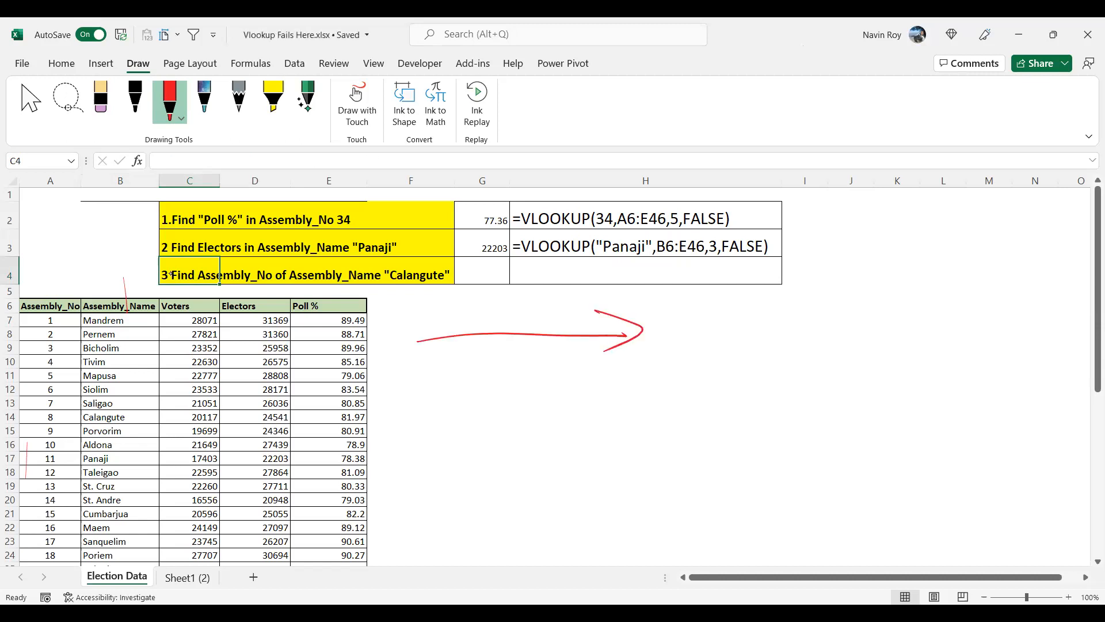
Step: Mark the table's columns with red pen strokes, including an arrow at the Assembly_No header, and delete the large arrow beside the table
key("Escape")
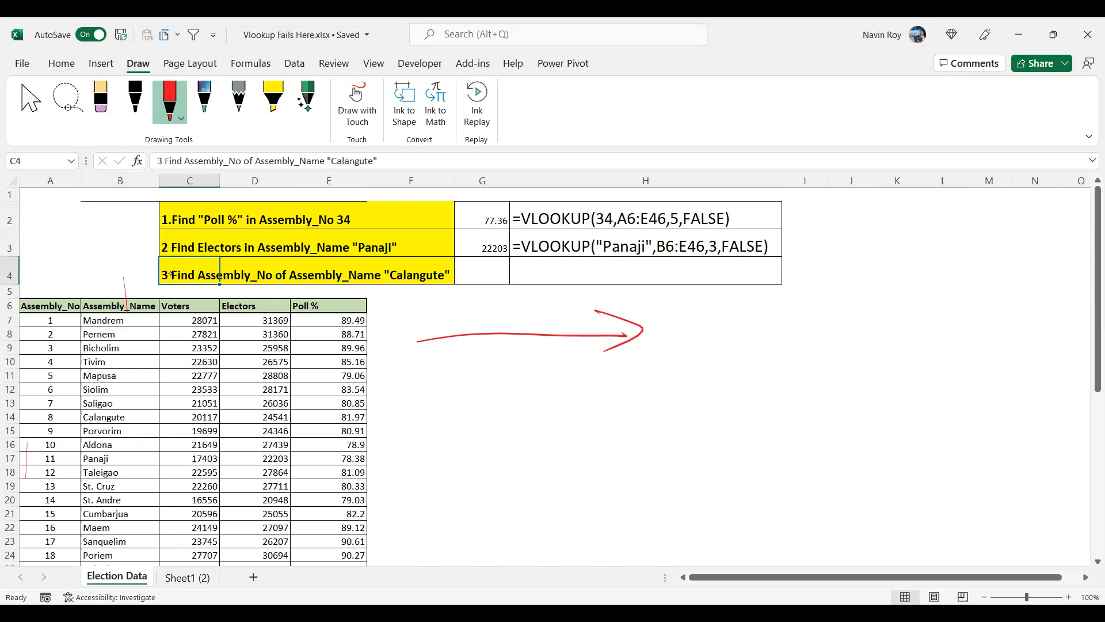
mouse_move(119, 330)
left_mouse_down()
mouse_move(156, 314)
mouse_move(196, 330)
mouse_move(262, 329)
left_mouse_up()
left_click_drag(337, 325, 371, 318)
left_click_drag(136, 350, 134, 367)
left_click_drag(63, 281, 30, 296)
left_click_drag(29, 296, 48, 305)
left_click(543, 336)
key("Delete")
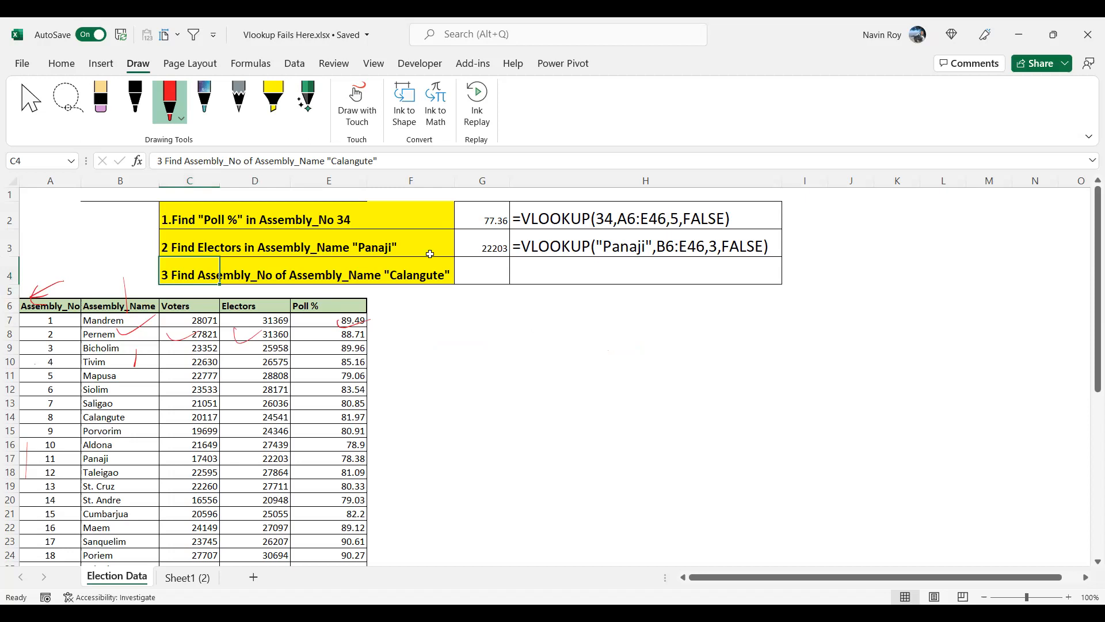
Step: Undo the red pen marks on the Assembly_No, Assembly_Name, Voters and Electors columns
key("ctrl+z")
key("ctrl+z")
key("ctrl+z")
key("ctrl+z")
key("ctrl+z")
key("ctrl+z")
key("ctrl+z")
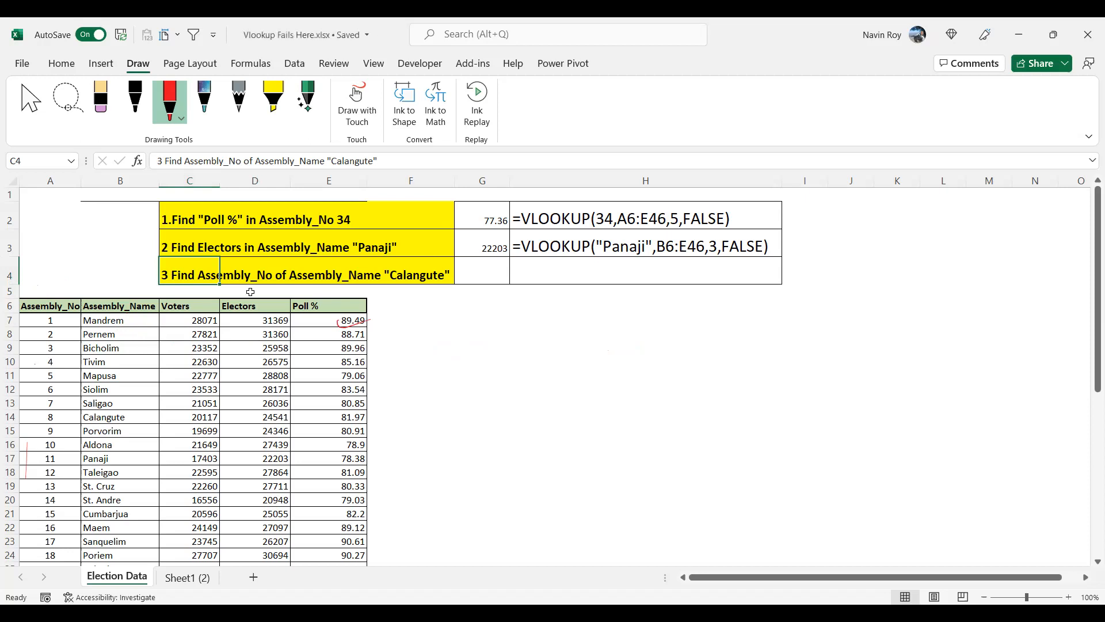
Step: Move the Assembly_Name column in front of the Assembly_No column by cutting it and inserting it at column A
left_click(122, 180)
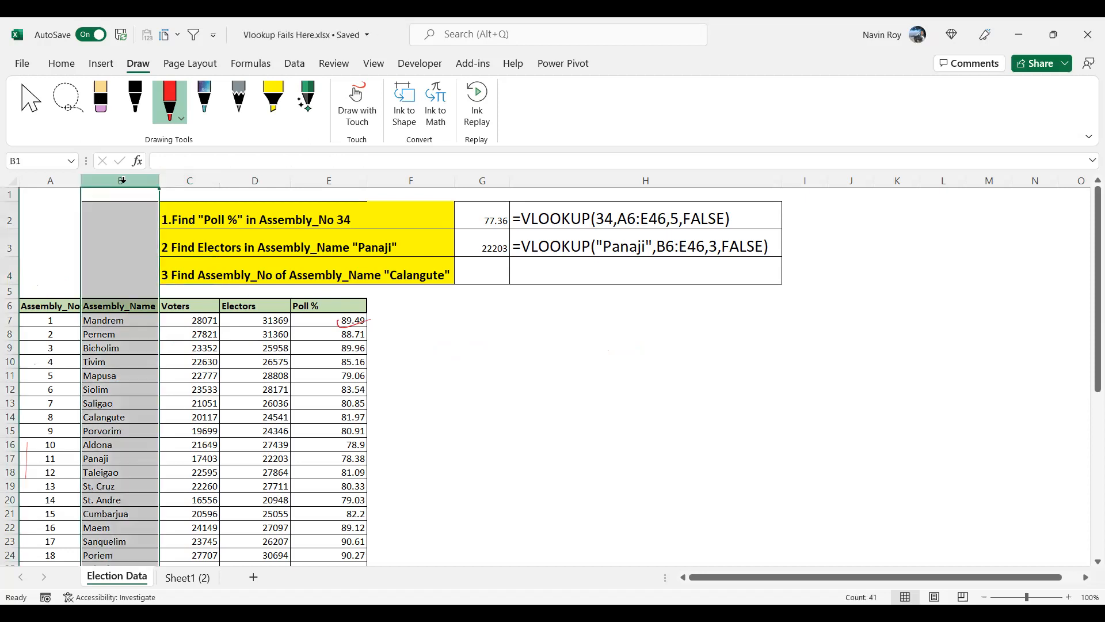
key("ctrl+x")
left_click(55, 180)
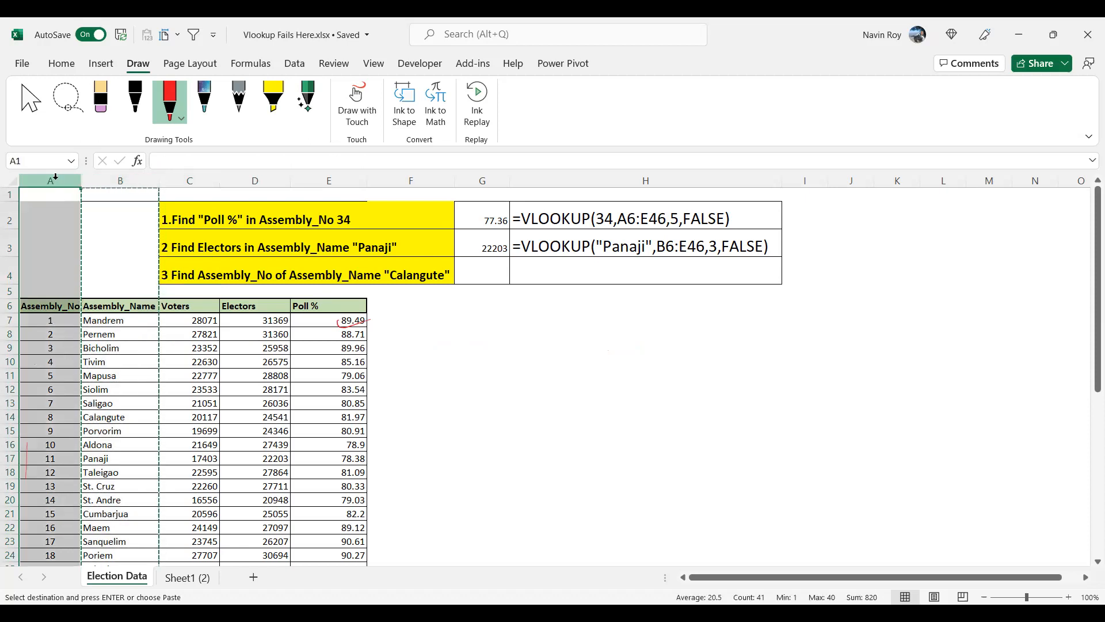
key("ctrl+shift+plus")
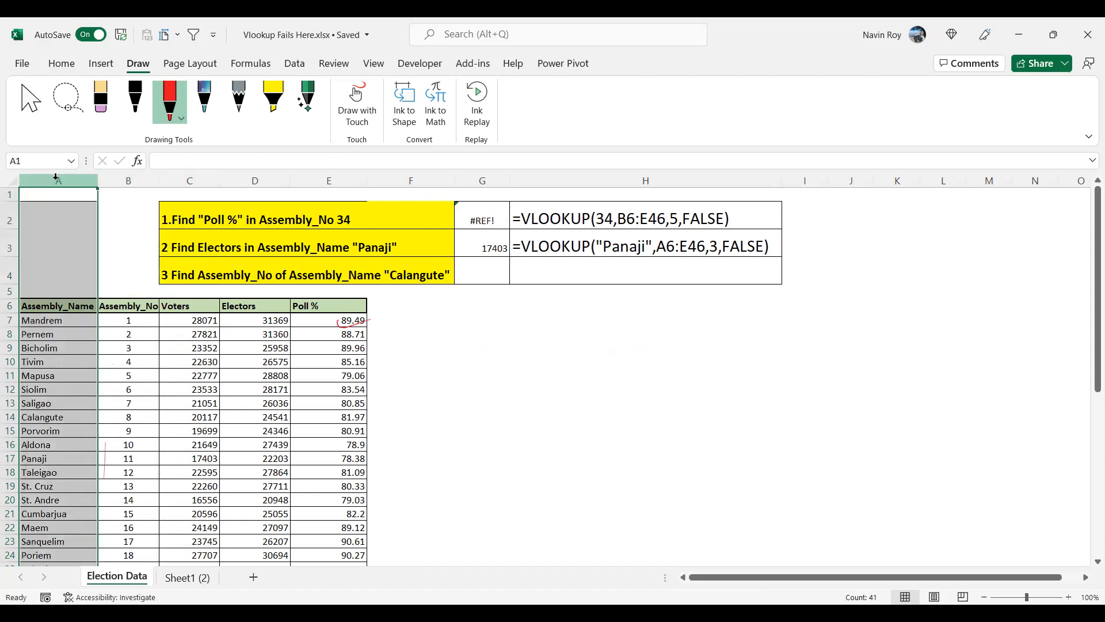
Step: Examine the VLOOKUP formula in G2 to see how the column move affects its table array
left_click(477, 221)
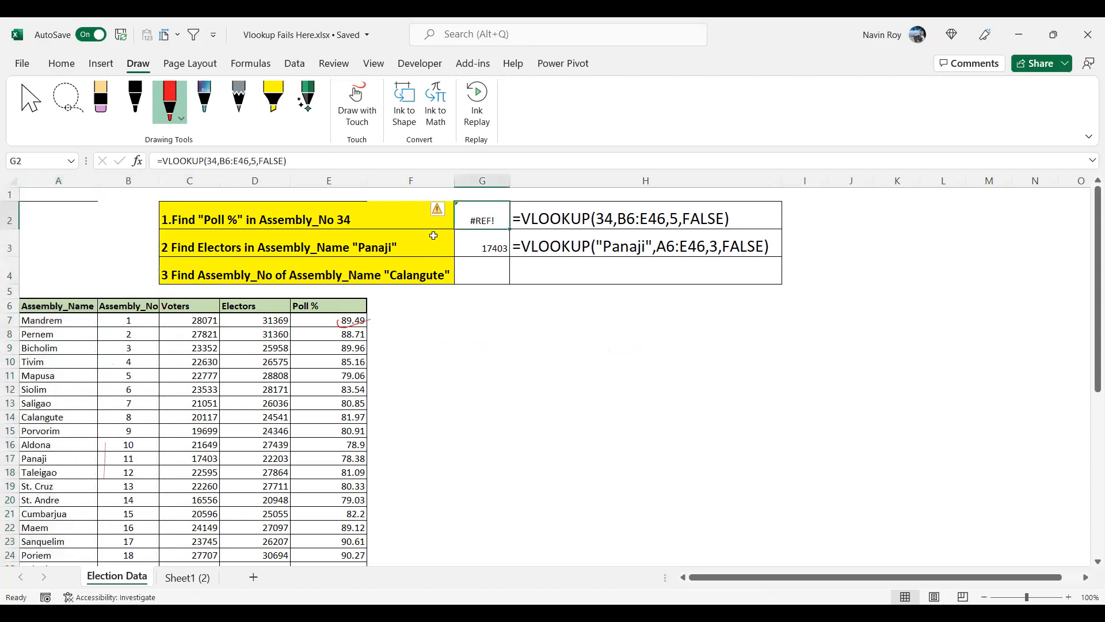
key("F2")
key("Return")
key("Up")
key("F2")
key("Return")
key("Up")
key("F2")
key("Escape")
left_click(489, 271)
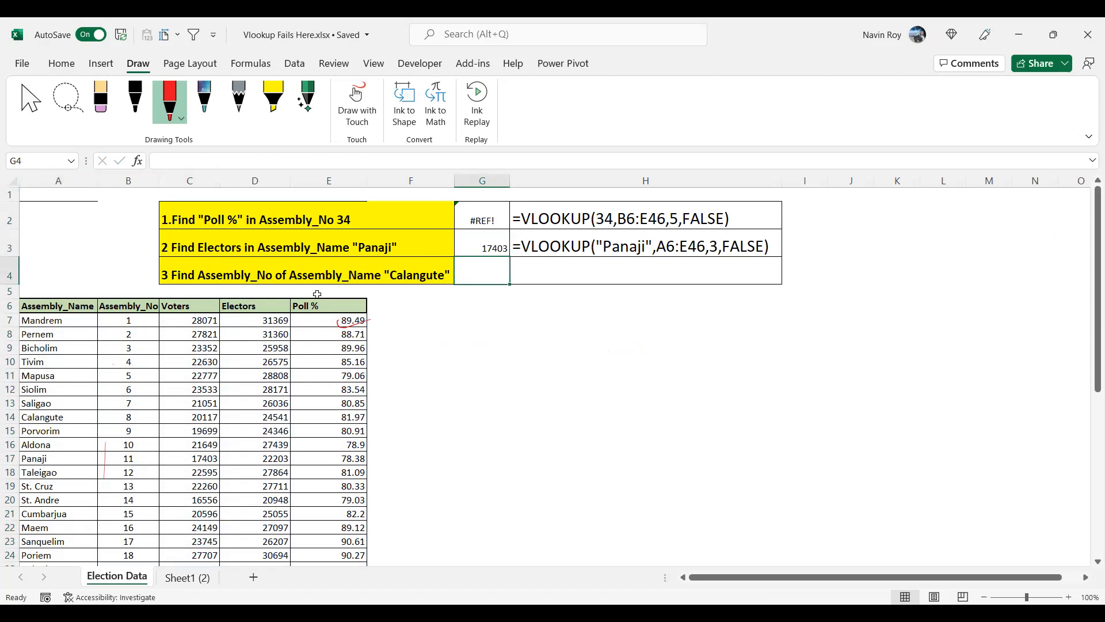
key("Up")
key("Up")
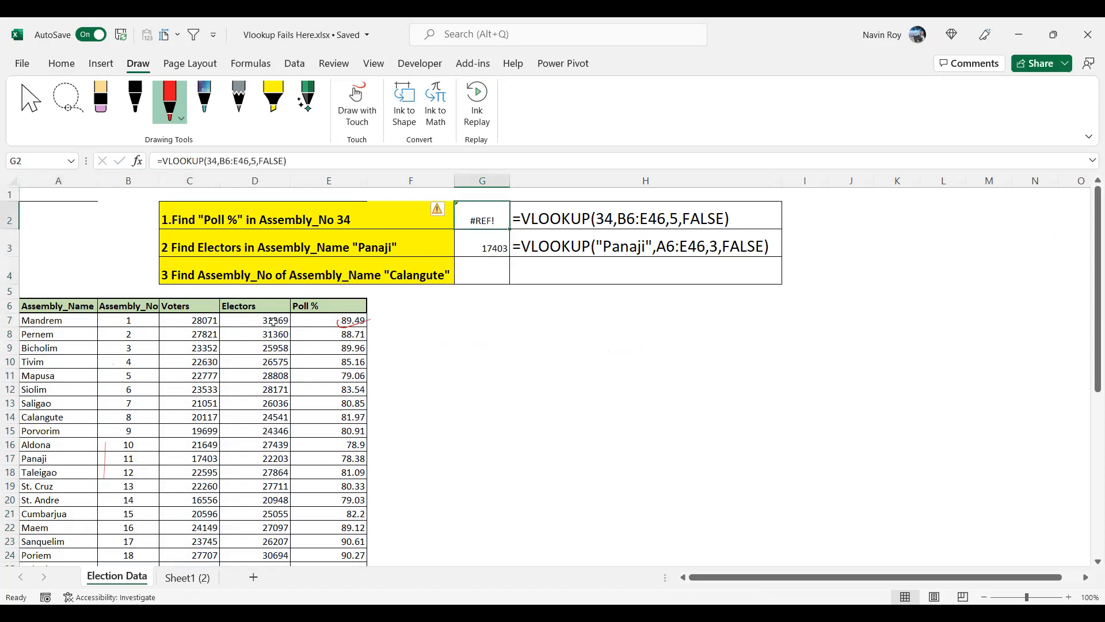
Step: Undo the column move and clear the pending cut selection
key("ctrl+z")
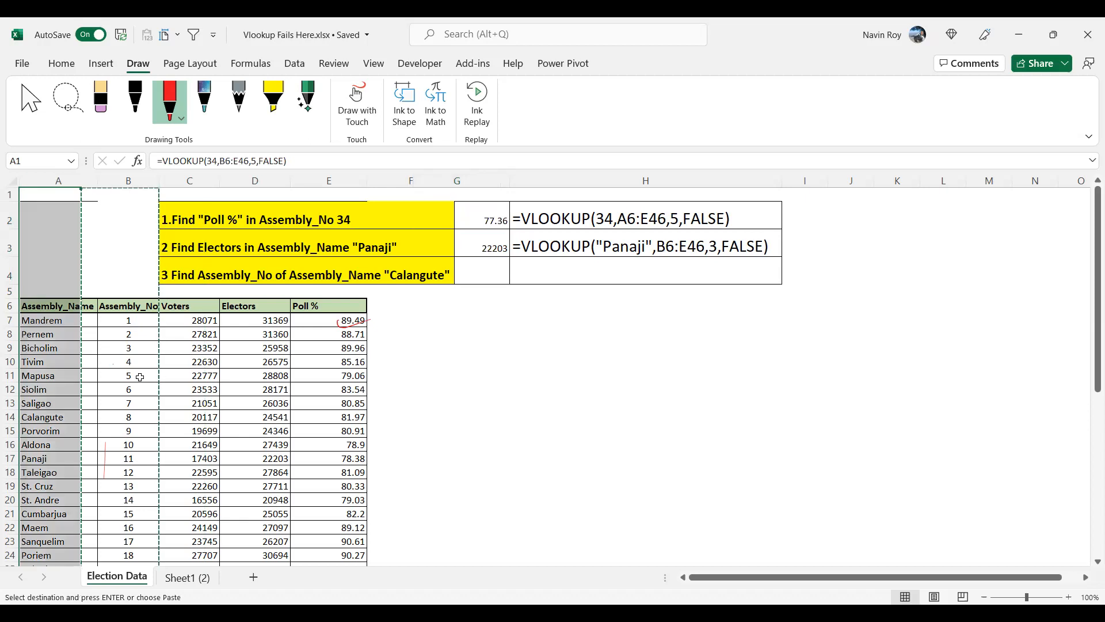
key("Escape")
left_click(140, 377)
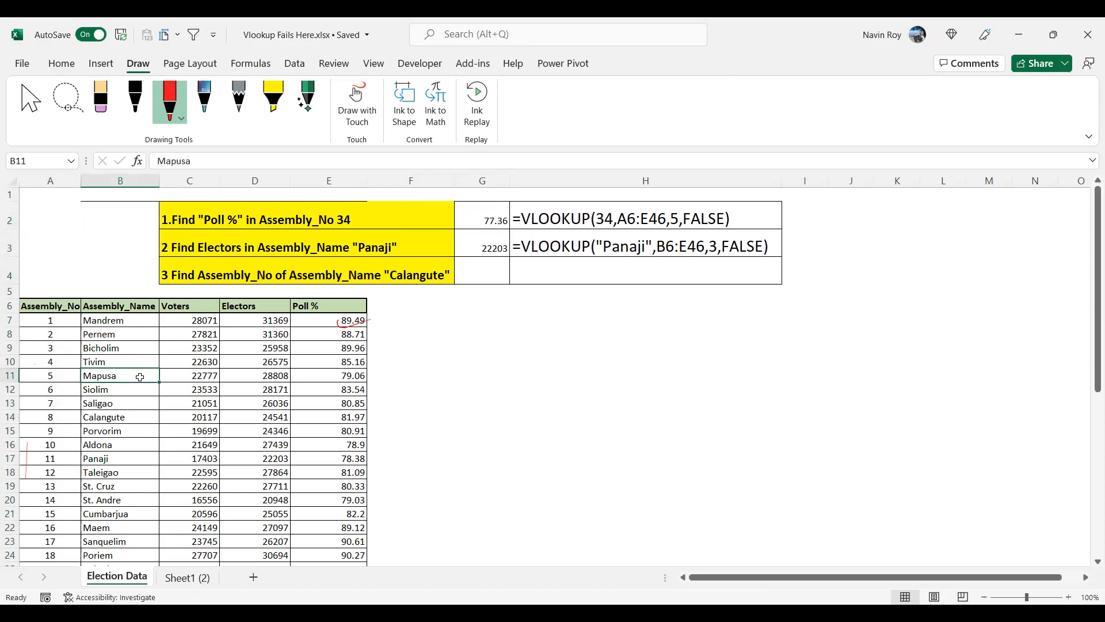
Step: Draw a large red cross over question 3 about the Assembly_No of Calangute
mouse_move(184, 259)
left_mouse_down()
mouse_move(404, 287)
mouse_move(172, 300)
left_mouse_up()
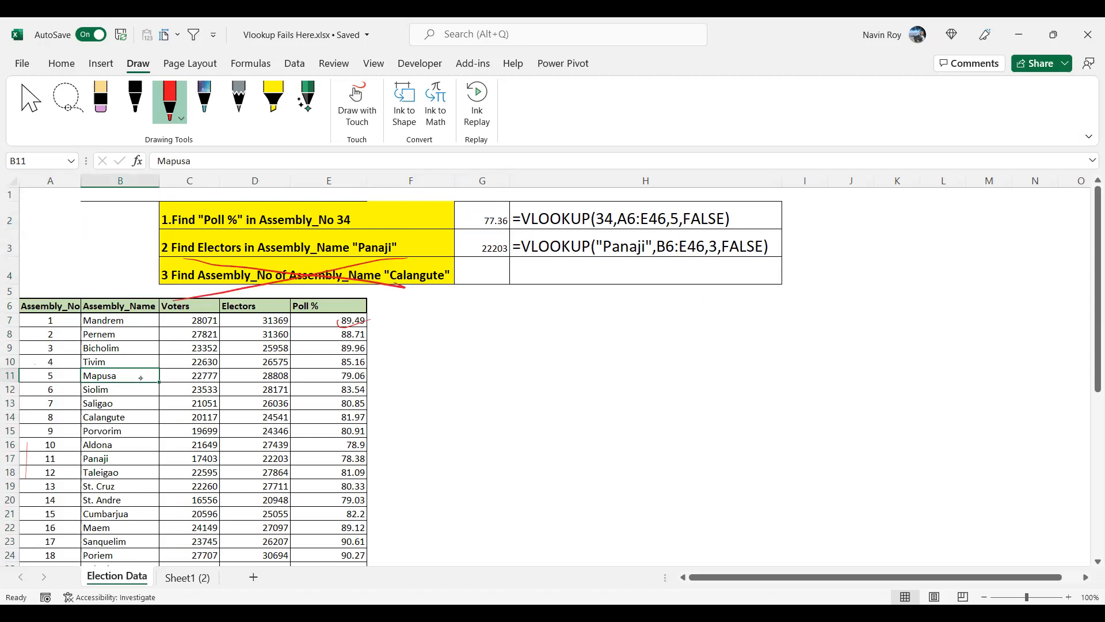